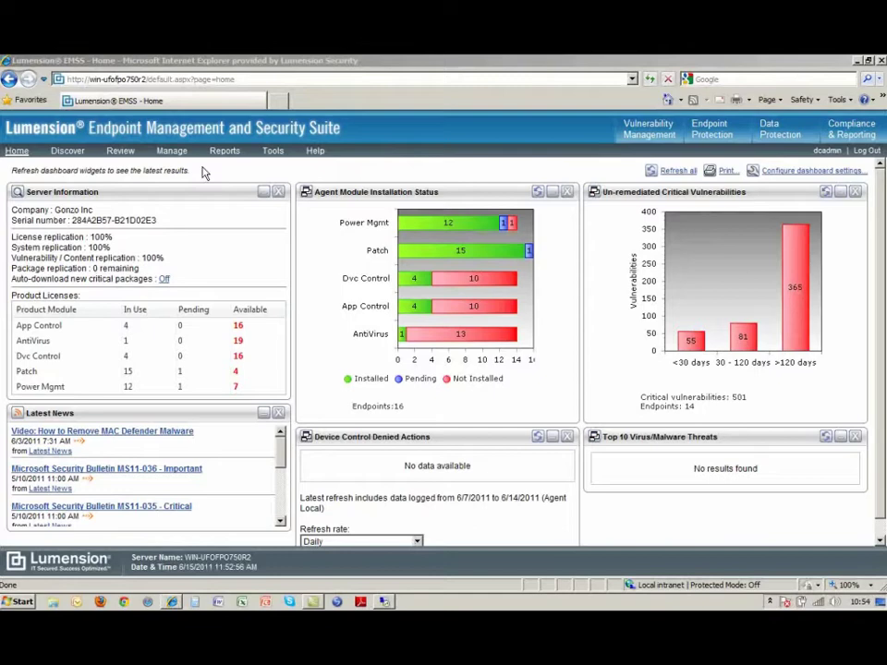
Step: Open the Device Control Policies page and start creating a new device class policy
mouse_move(171, 151)
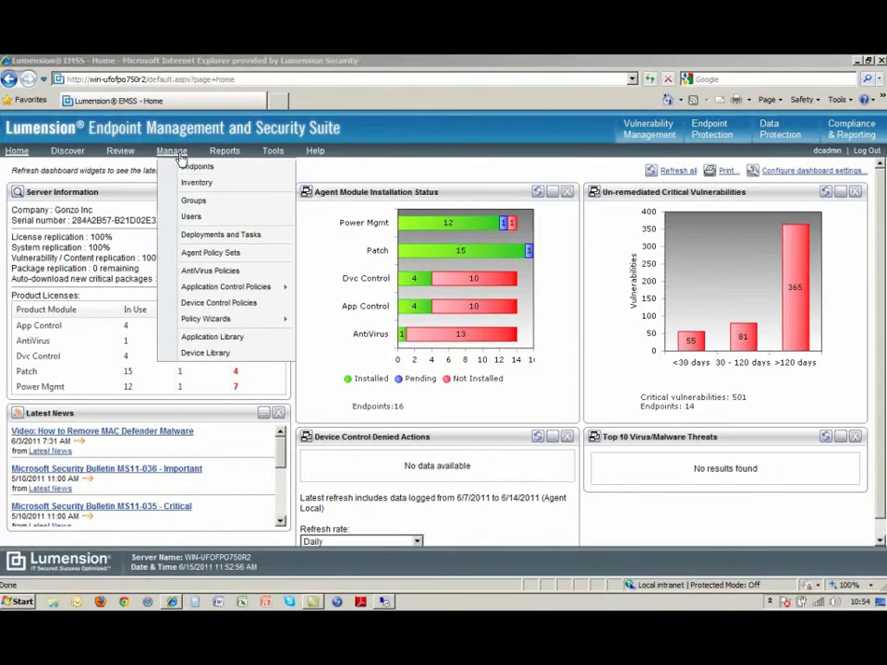
left_click(220, 305)
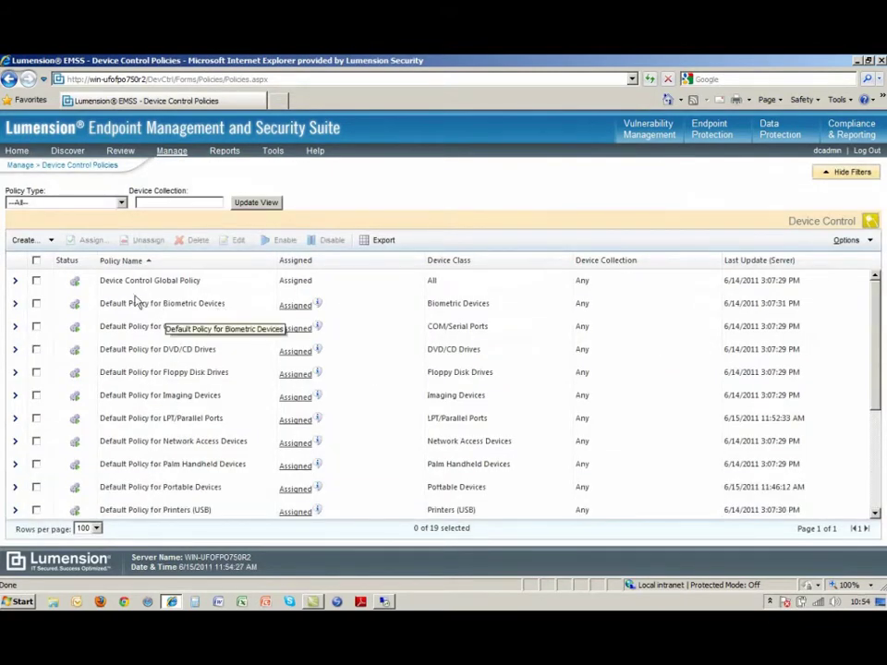
left_click(54, 247)
left_click(59, 263)
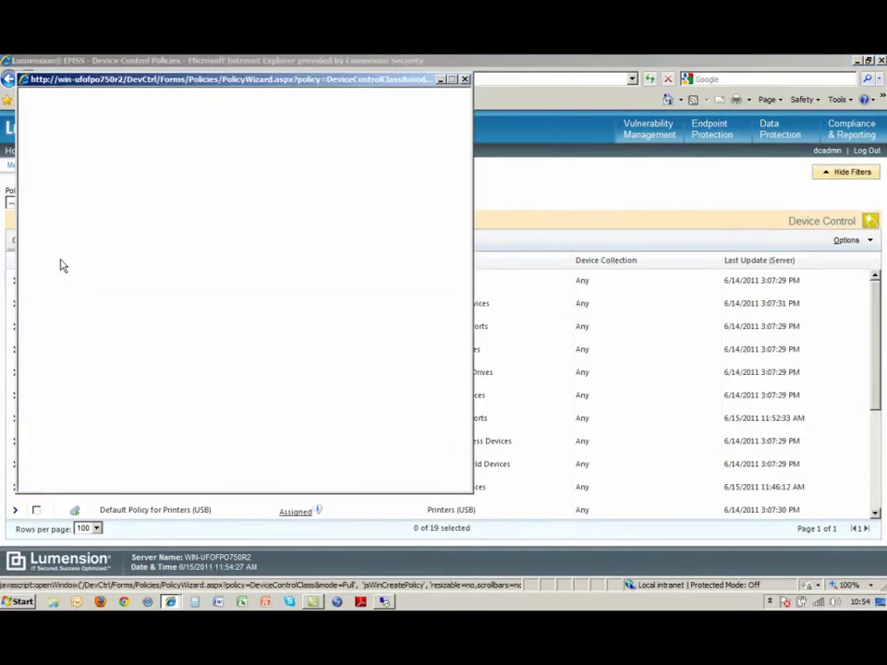
left_click_drag(164, 85, 308, 121)
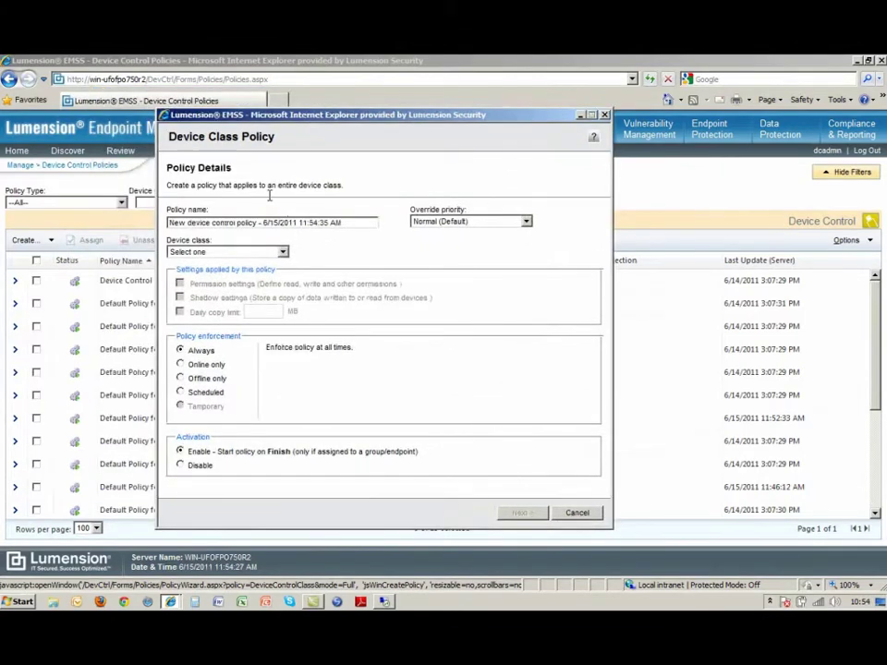
Step: Set the device class to Removable Storage Devices and enable permission settings, shadow settings and a daily copy limit of 500 MB
left_click(277, 251)
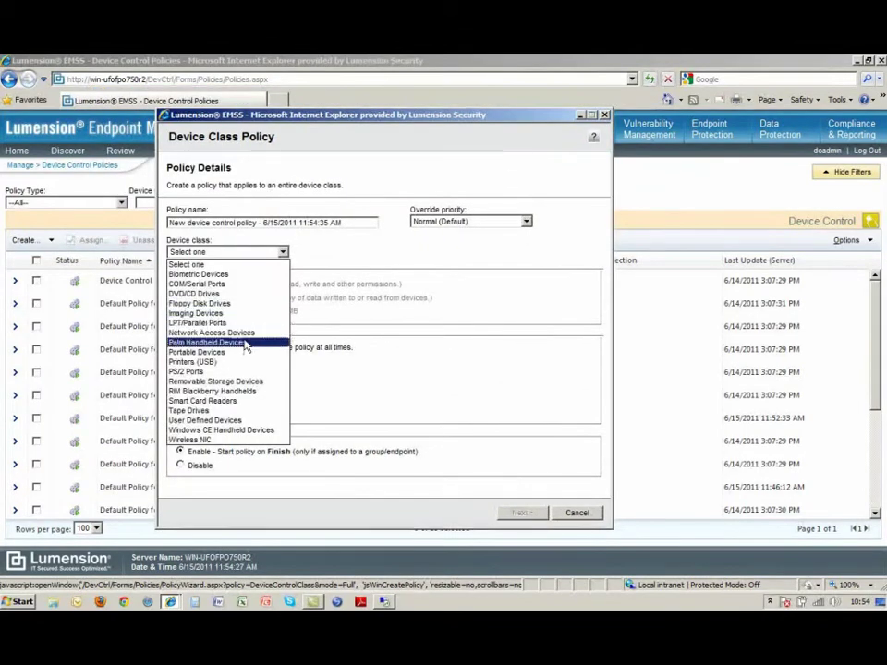
left_click(249, 381)
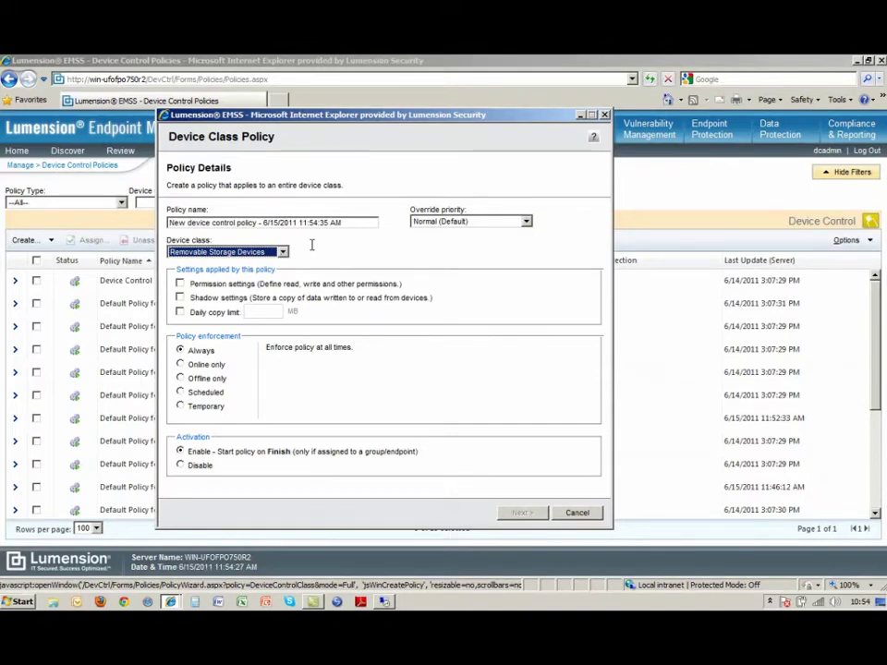
left_click(196, 286)
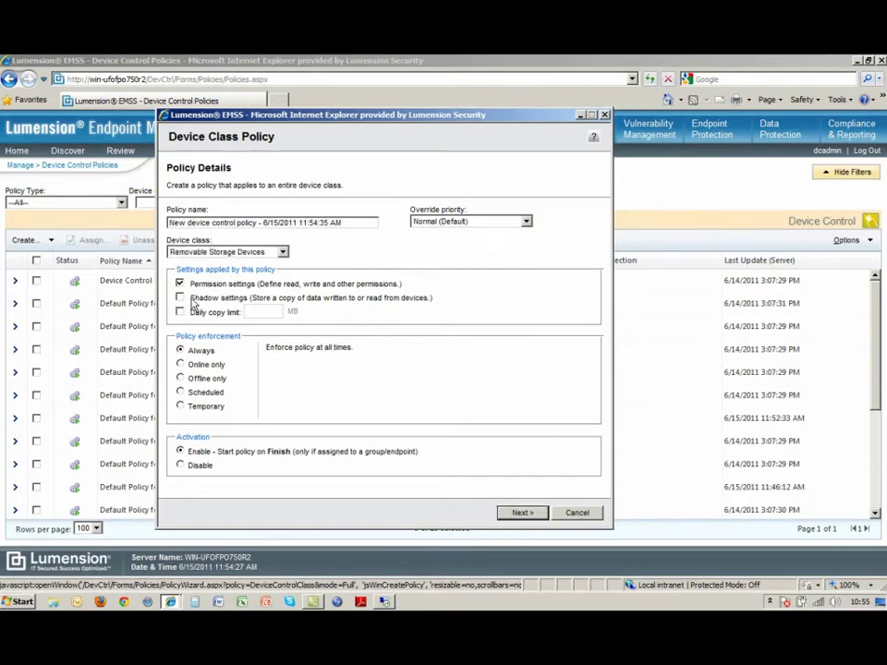
left_click(193, 305)
left_click(207, 313)
left_click(269, 312)
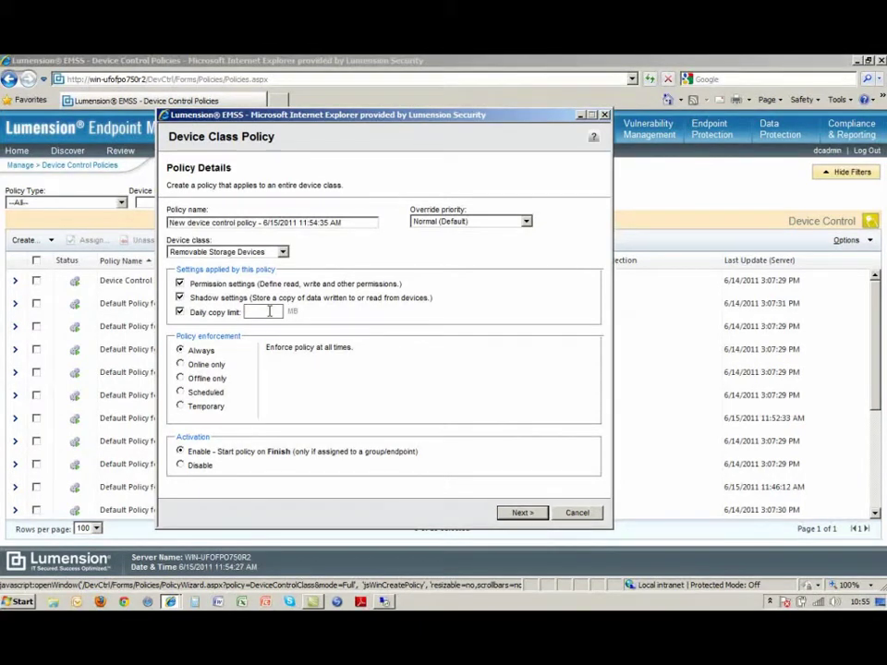
type("500")
key("shift+Home")
Step: Try Online only, Offline only, Scheduled on Monday through Friday and Temporary policy enforcement, ending with enforcement set to Always
left_click(219, 366)
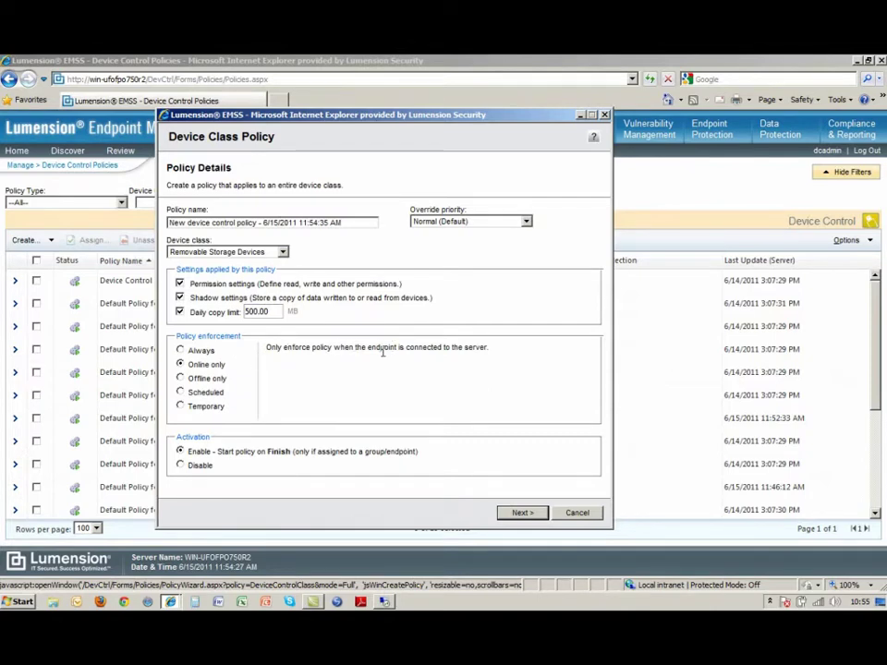
left_click(215, 385)
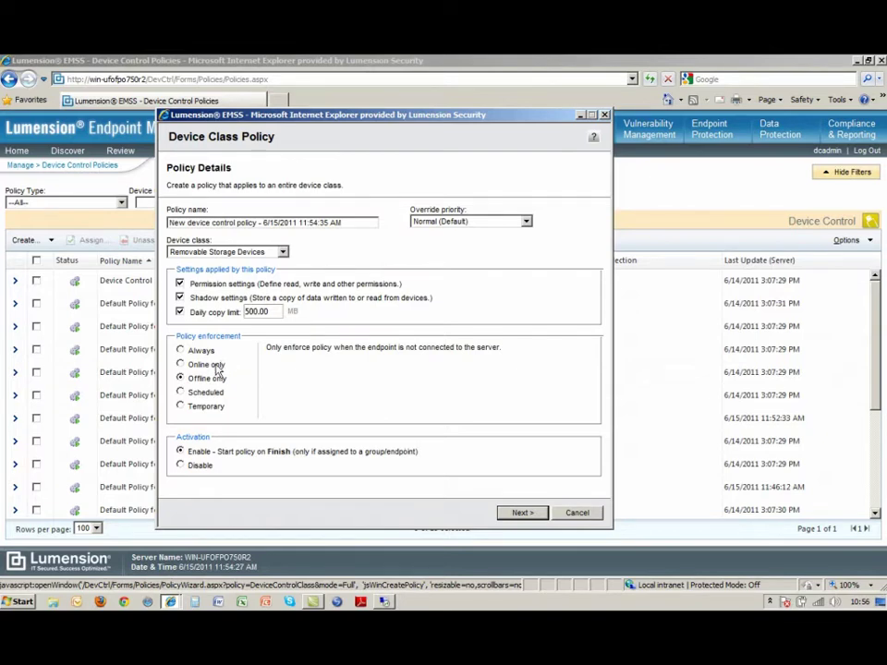
left_click(212, 395)
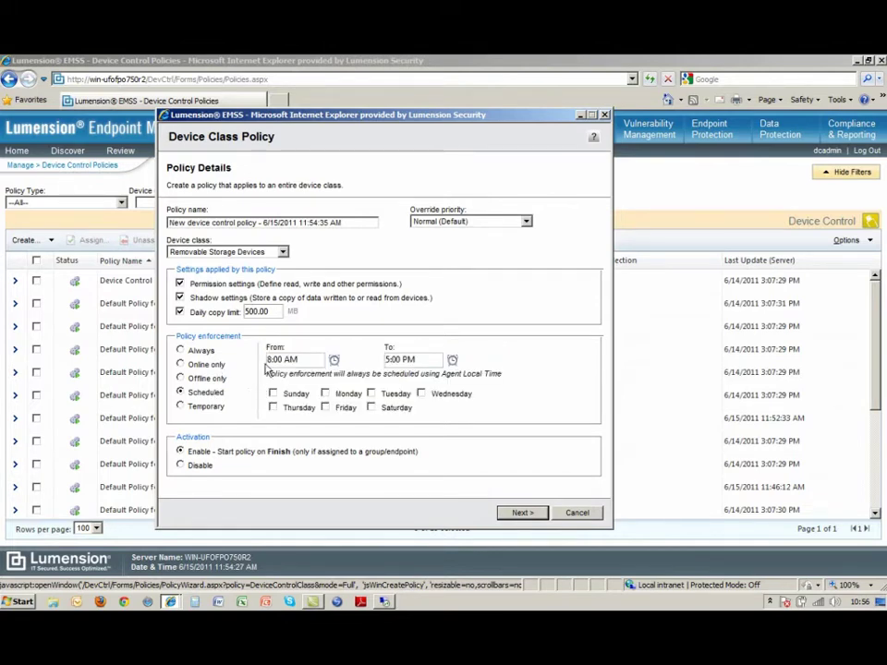
left_click(268, 360)
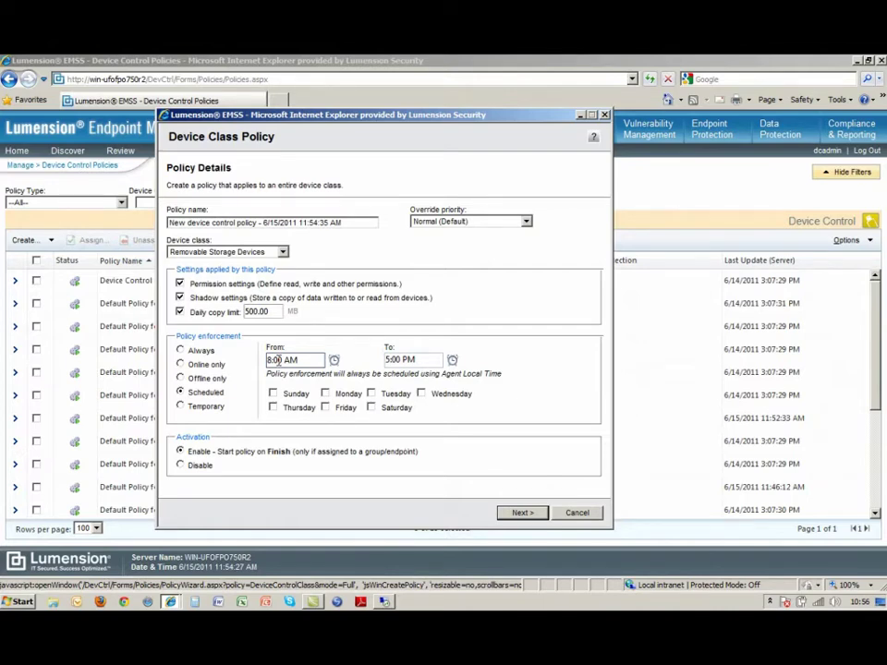
left_click(325, 393)
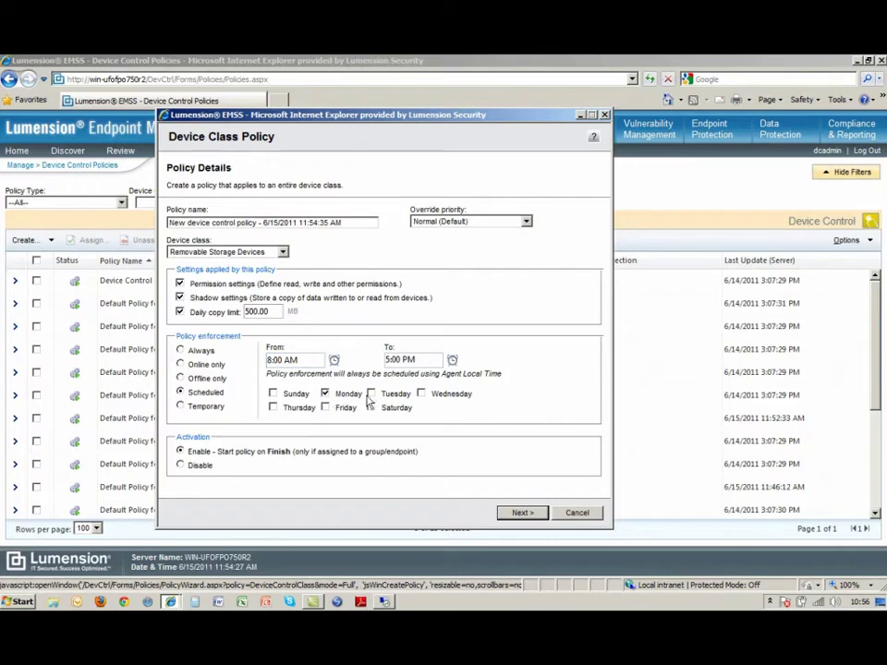
left_click(370, 393)
left_click(420, 393)
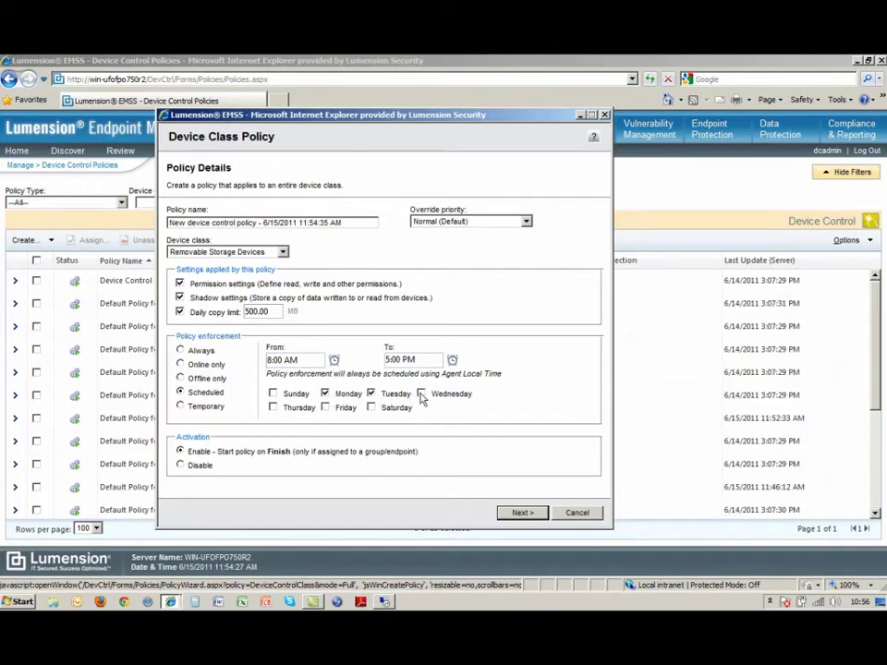
left_click(273, 408)
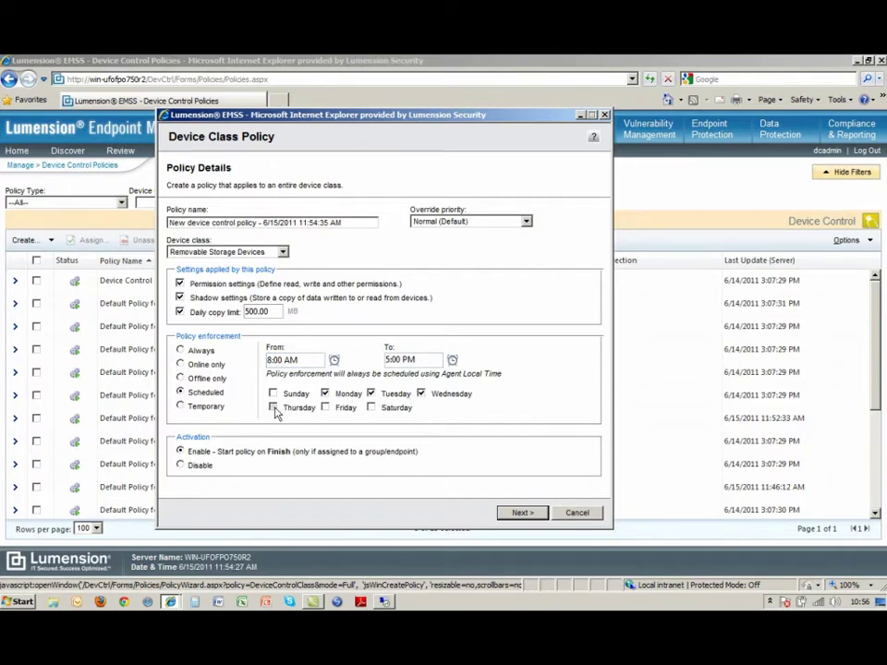
left_click(326, 409)
left_click(219, 407)
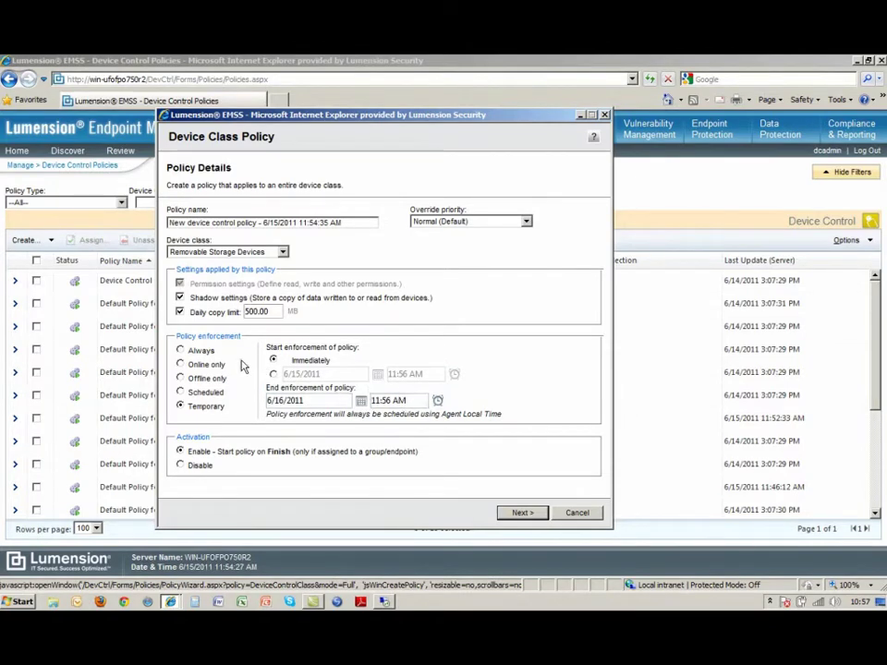
left_click(197, 351)
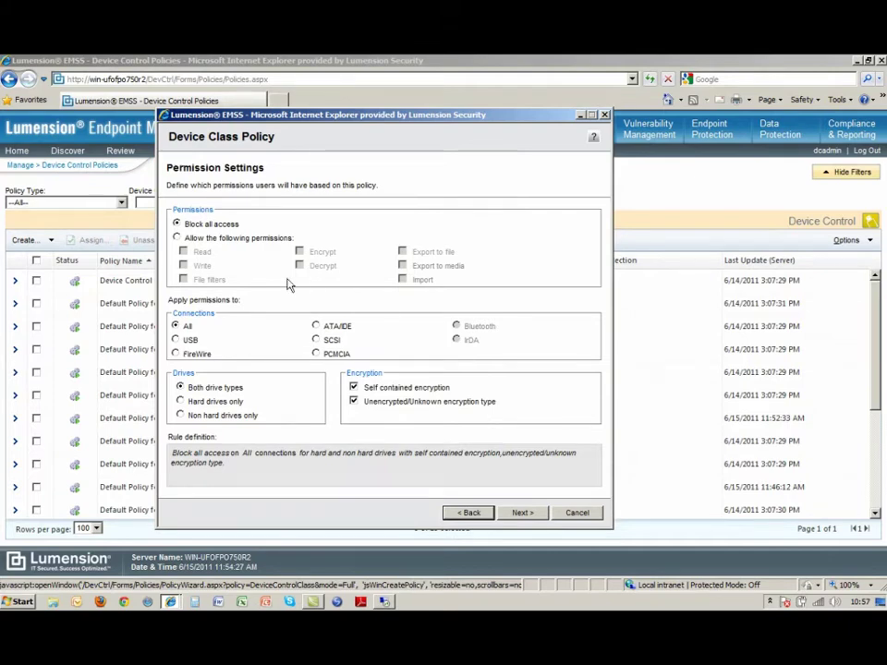
Step: Allow the Read, Write, Encrypt and File filters permissions for the policy and continue to the file filter settings
left_click(216, 241)
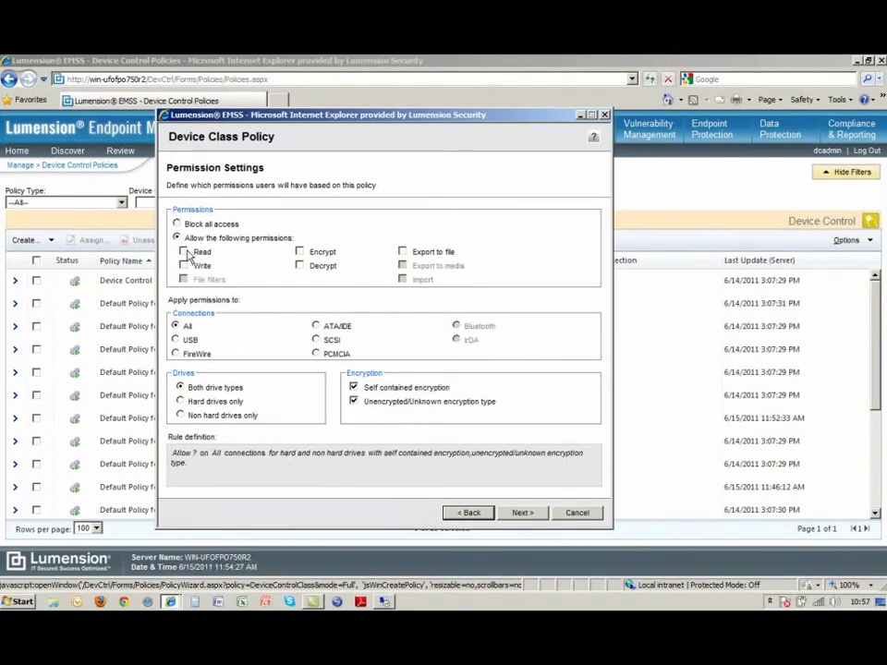
left_click(184, 252)
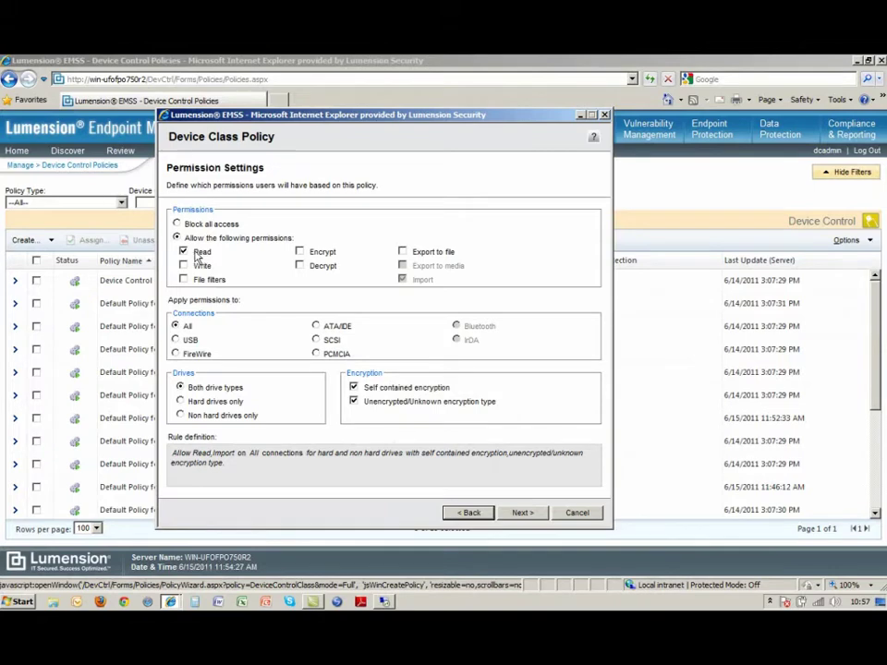
left_click(184, 253)
left_click(184, 266)
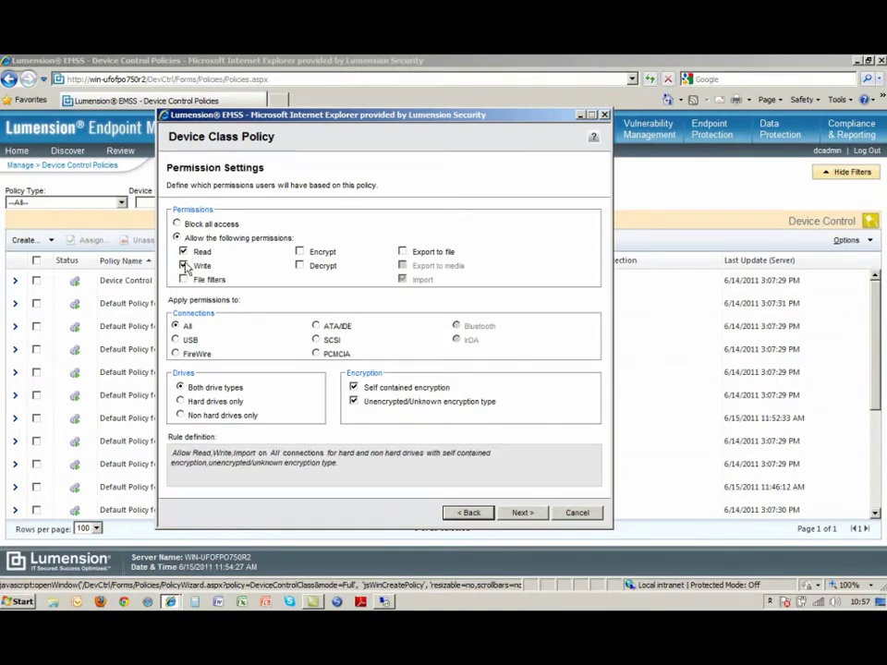
left_click(299, 251)
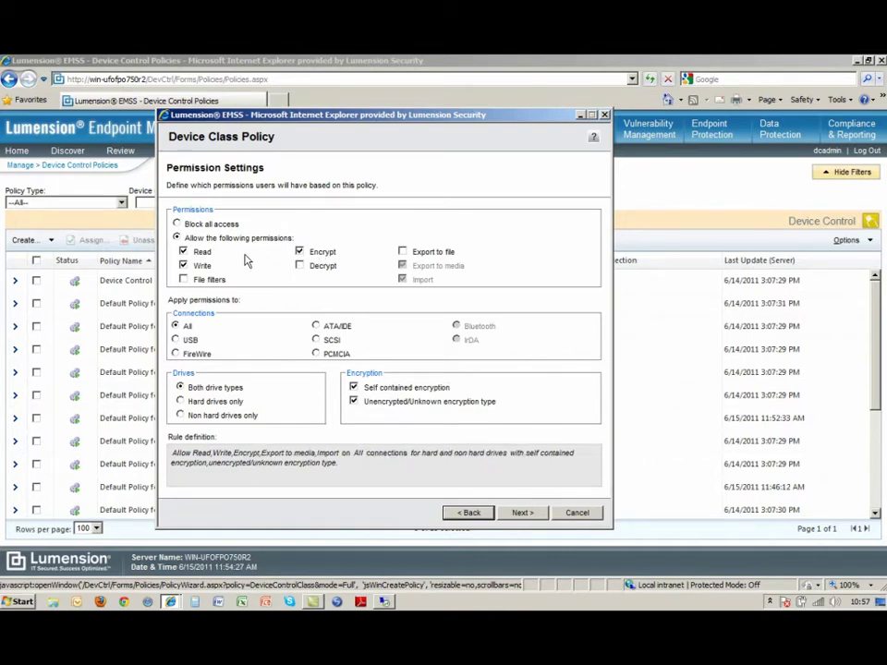
left_click(184, 278)
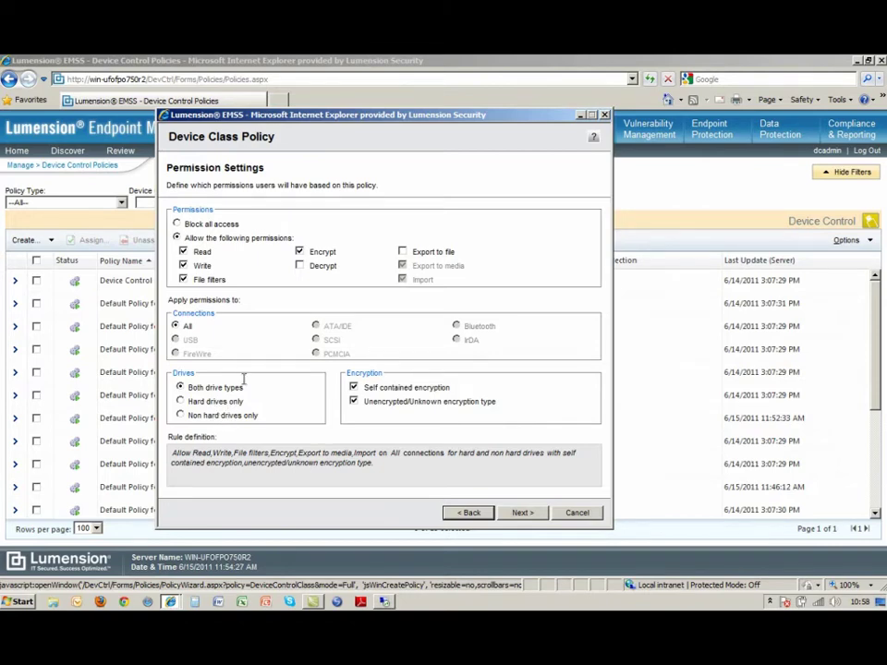
left_click(521, 513)
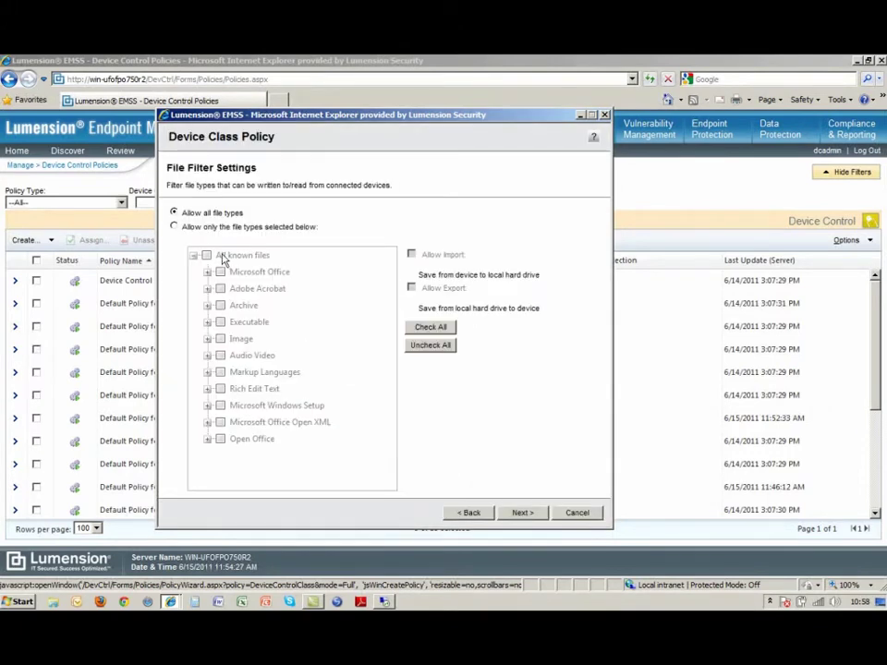
Step: Restrict the file filter to selected types, allowing only the Adobe Acrobat Portable Document Format for import and export
left_click(205, 227)
left_click(206, 272)
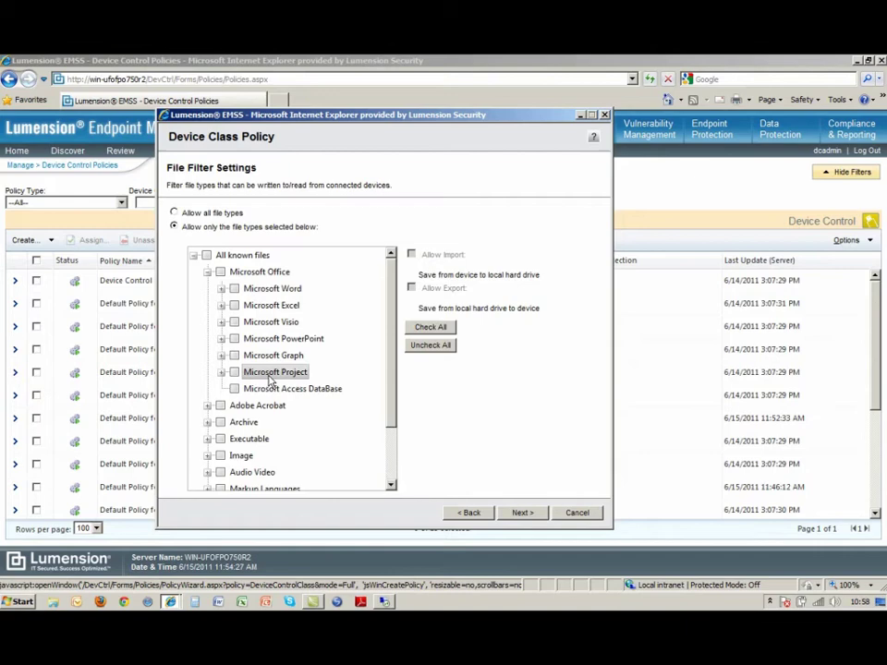
left_click(207, 405)
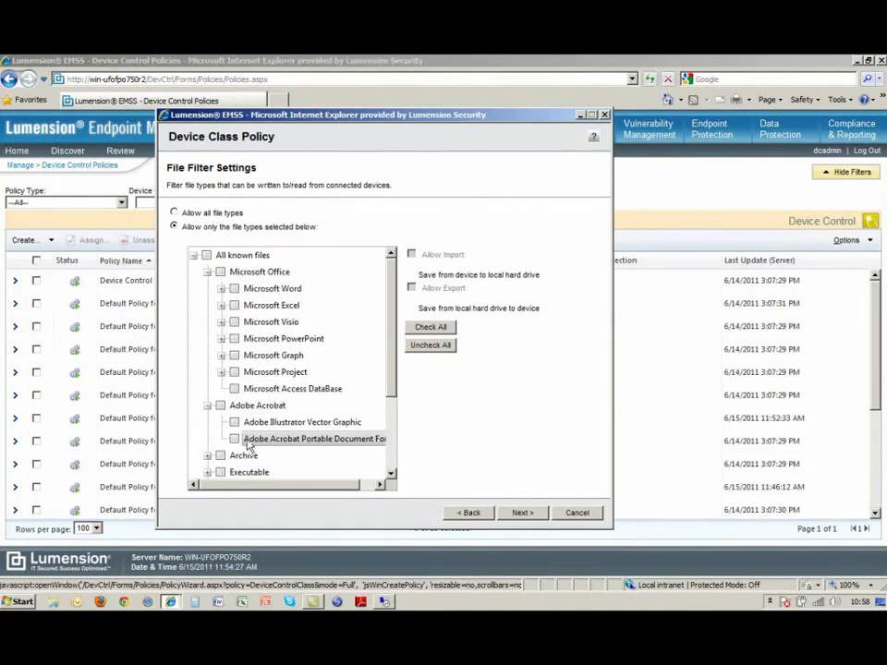
left_click(235, 439)
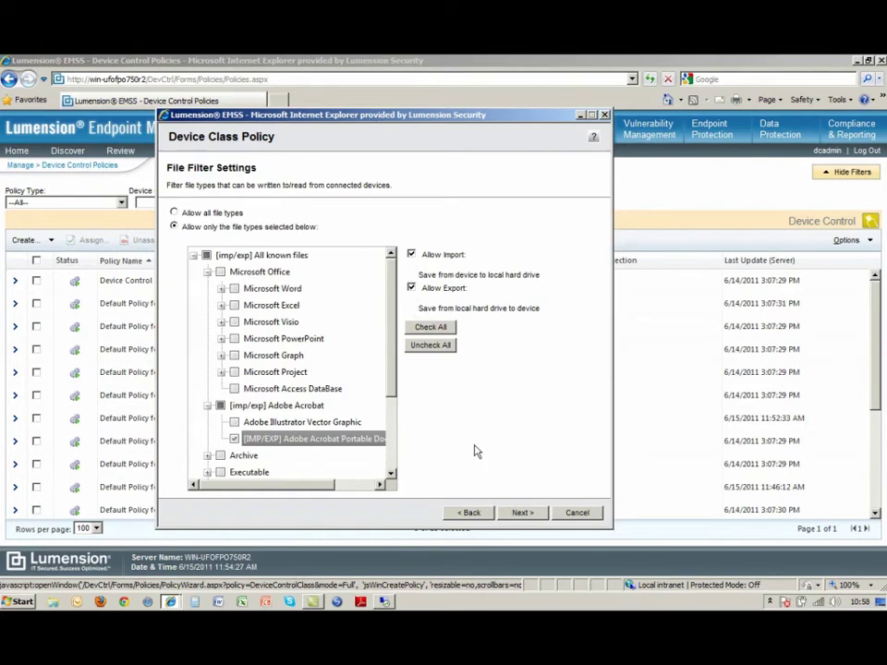
left_click(521, 514)
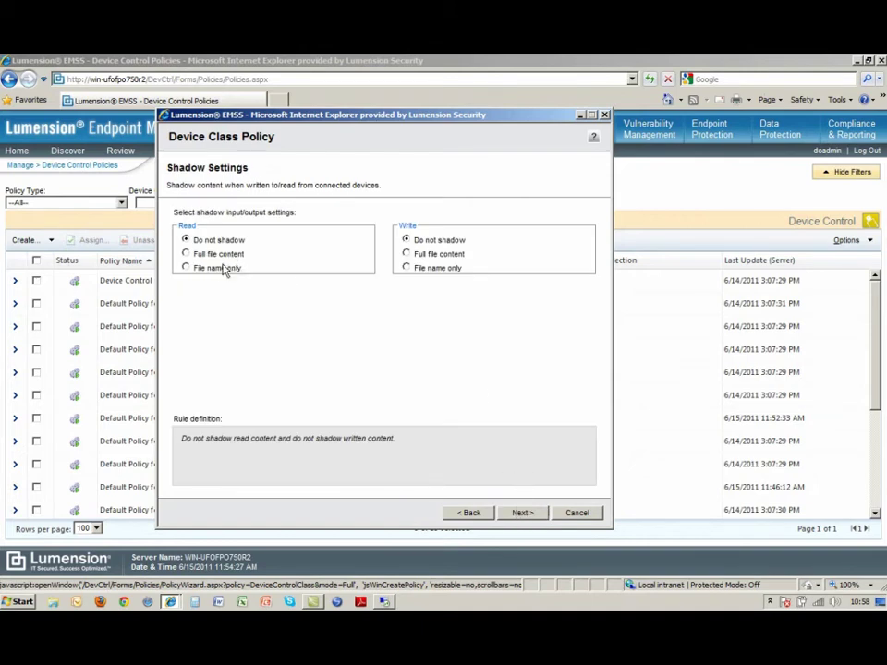
Step: Set shadowing to file name only for reads and full file content for writes
left_click(218, 268)
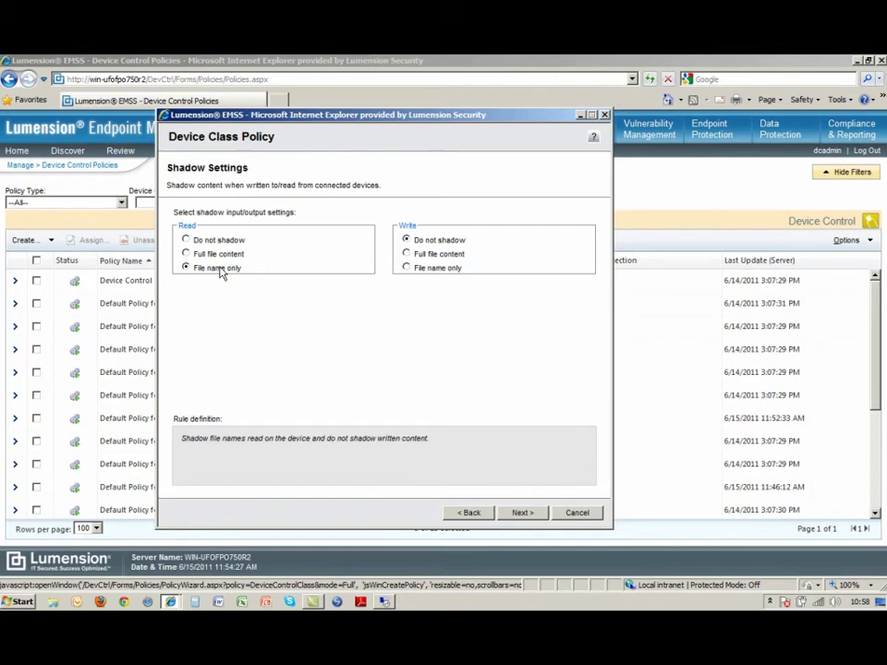
left_click(422, 256)
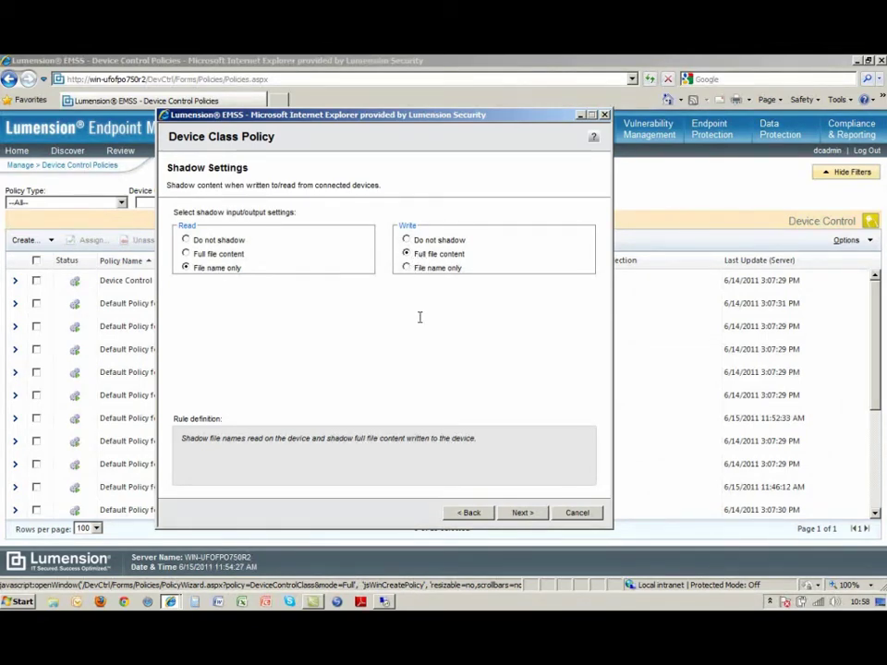
left_click(522, 512)
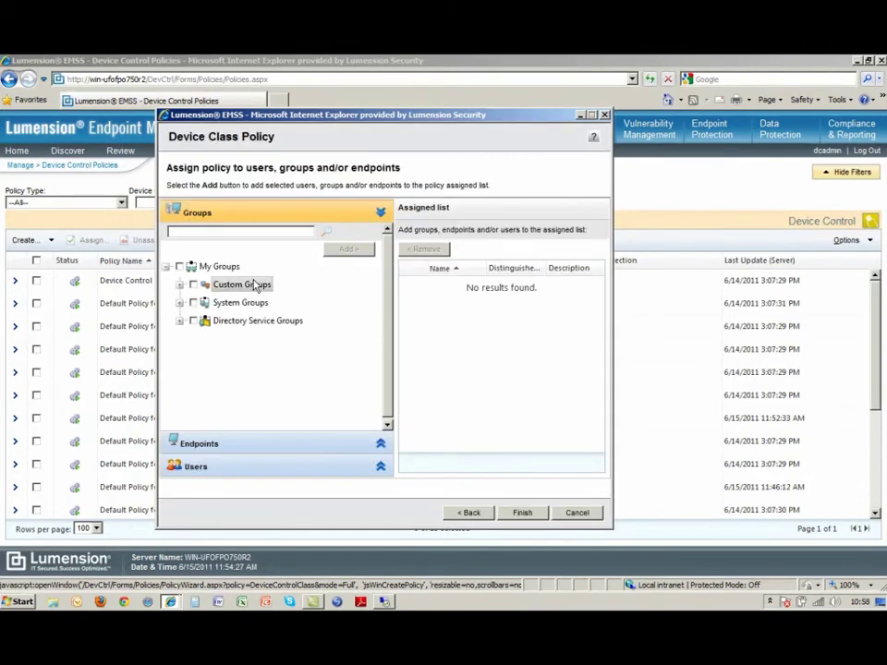
Step: Look through the groups, endpoints and users available for assigning the policy, and cancel the policy wizard
left_click(179, 303)
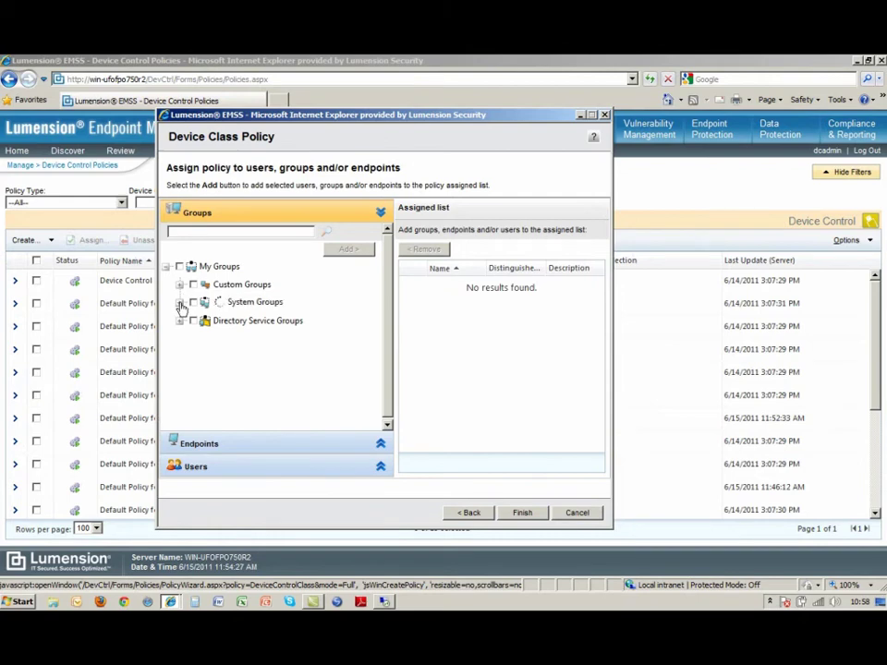
left_click(234, 451)
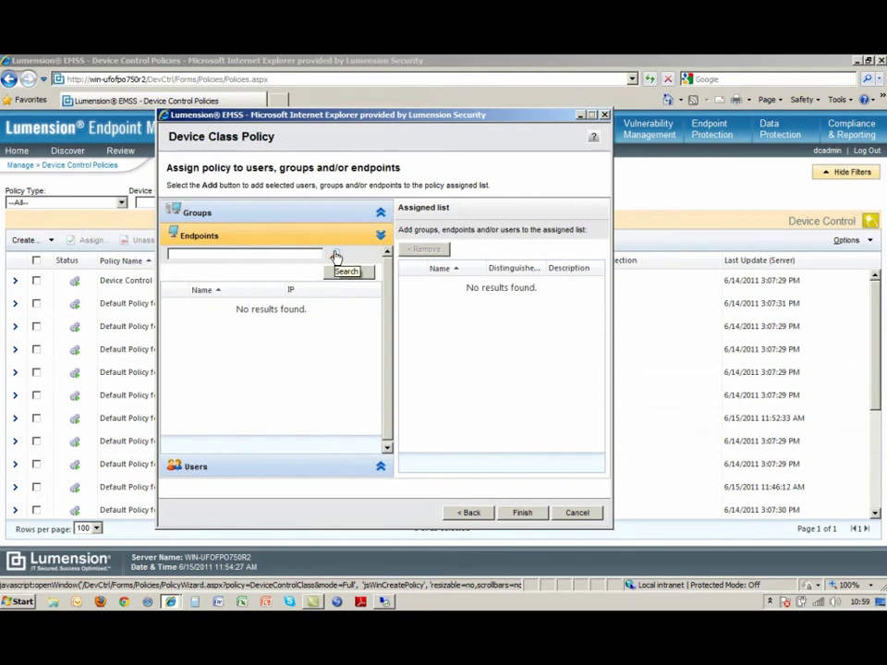
left_click(336, 256)
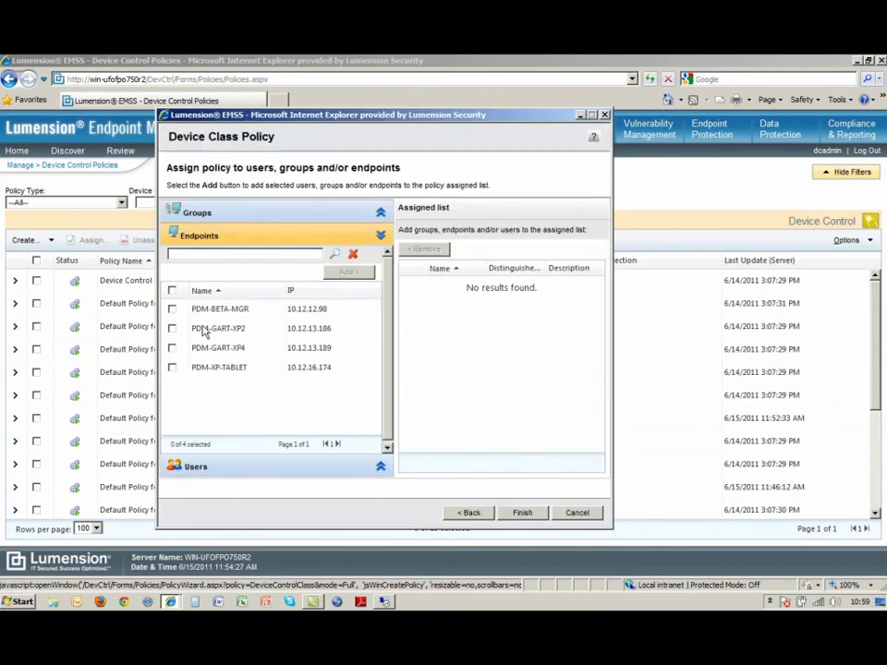
left_click(201, 468)
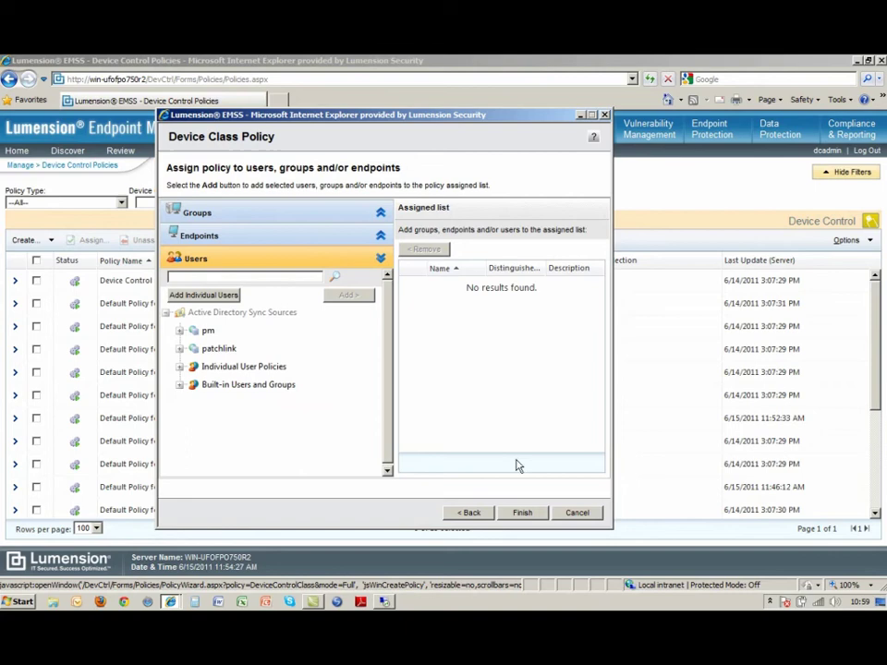
left_click(577, 513)
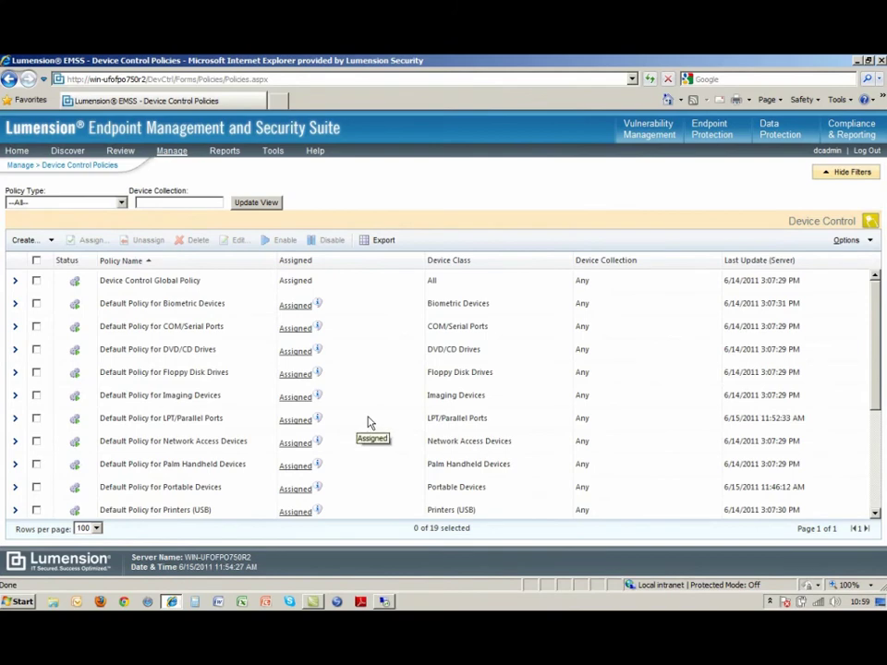